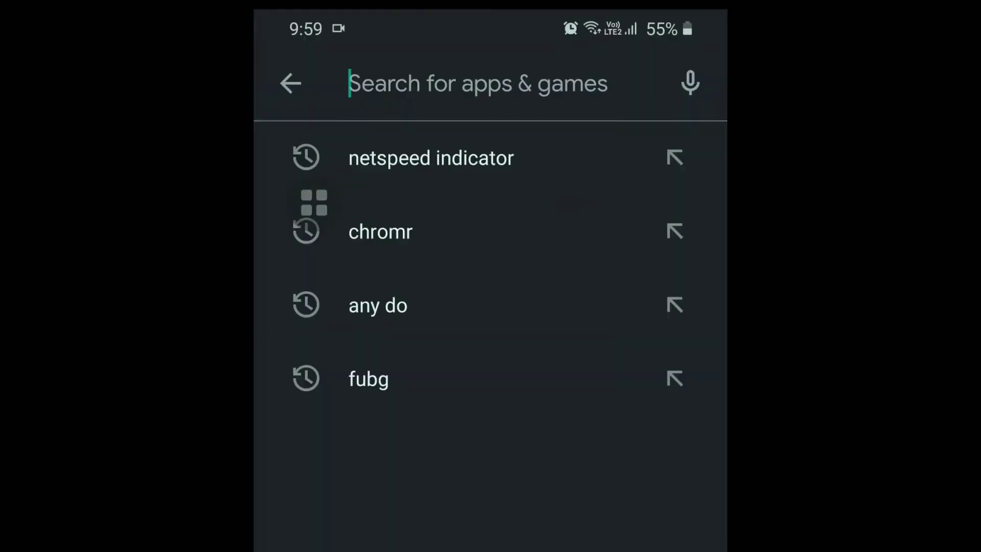
pyautogui.write('spee')
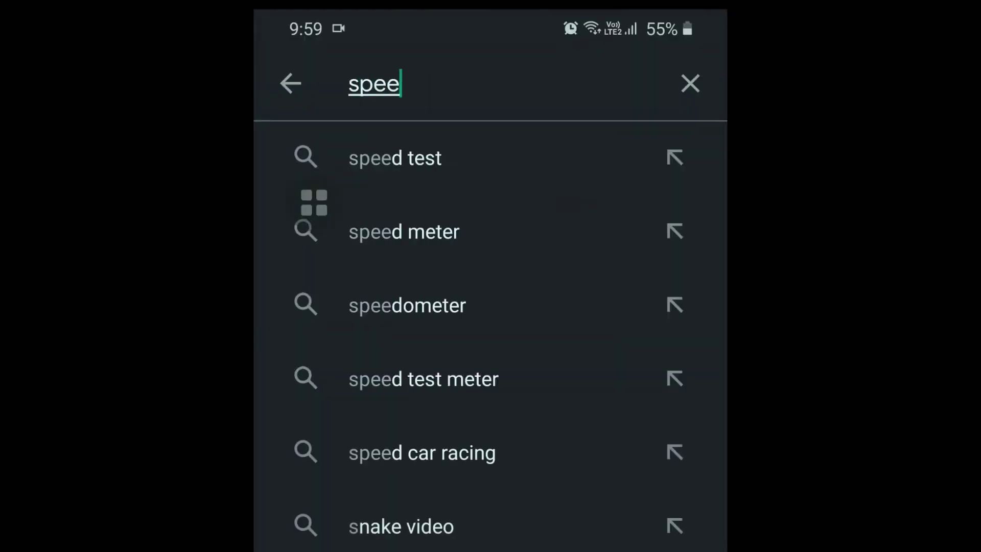
pyautogui.write('d ind')
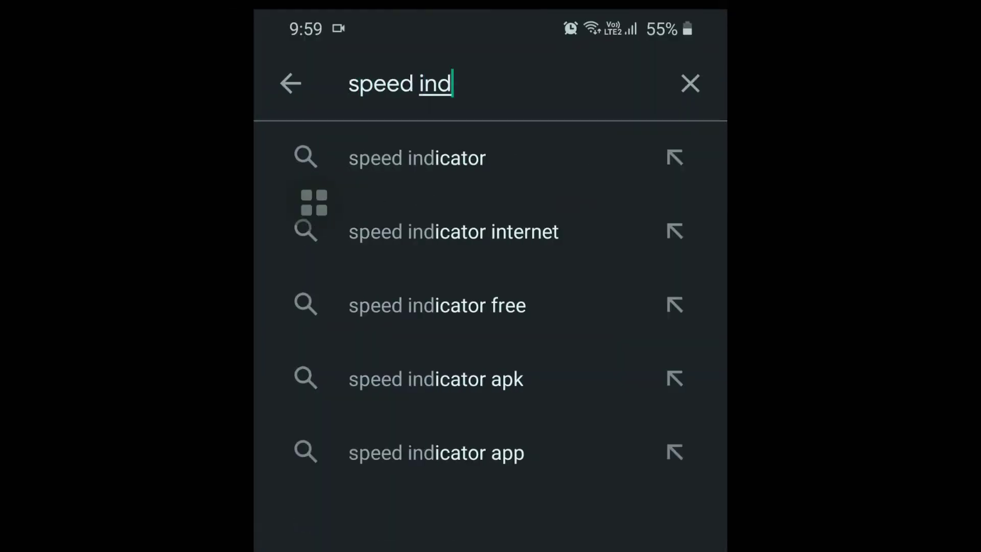
pyautogui.write('icator')
# Submit the Play Store search for 'speed indicator'.
pyautogui.press('Return')
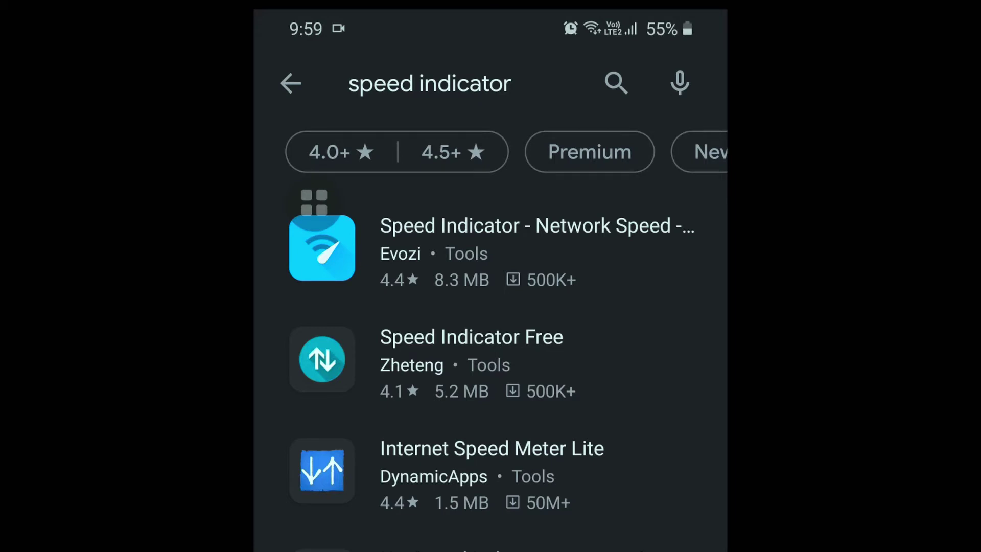
# Install Evozi's Speed Indicator - Network Speed app and launch it.
pyautogui.click(498, 249)
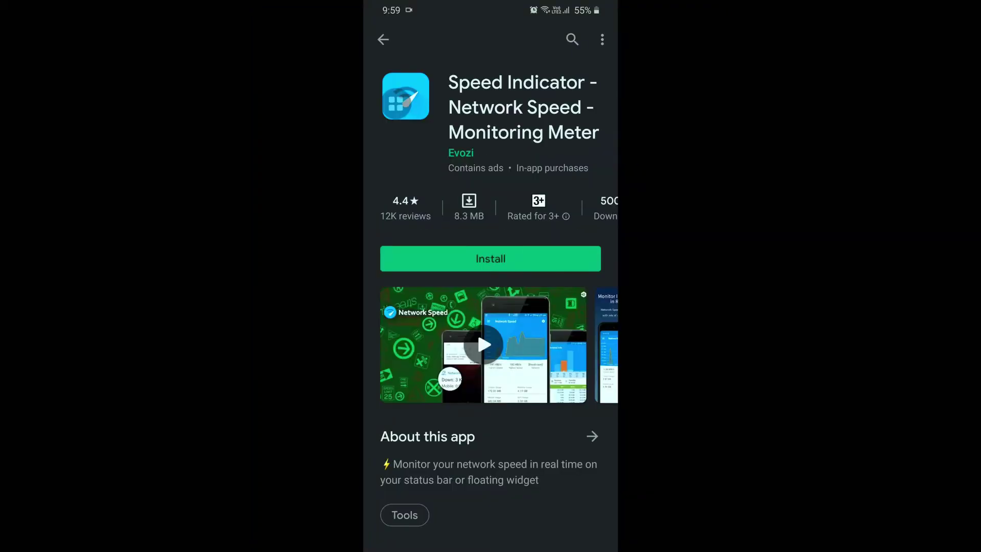
pyautogui.click(537, 259)
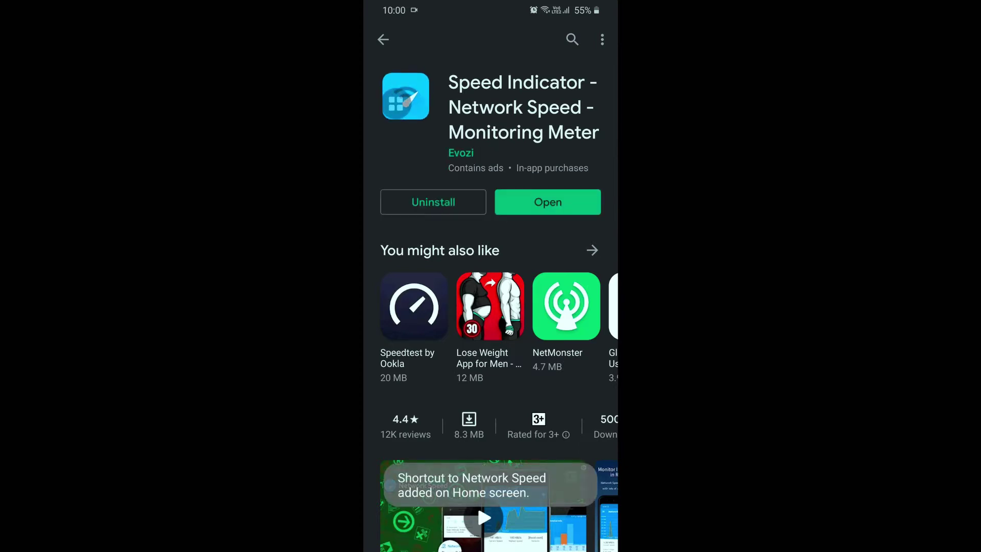
pyautogui.click(576, 204)
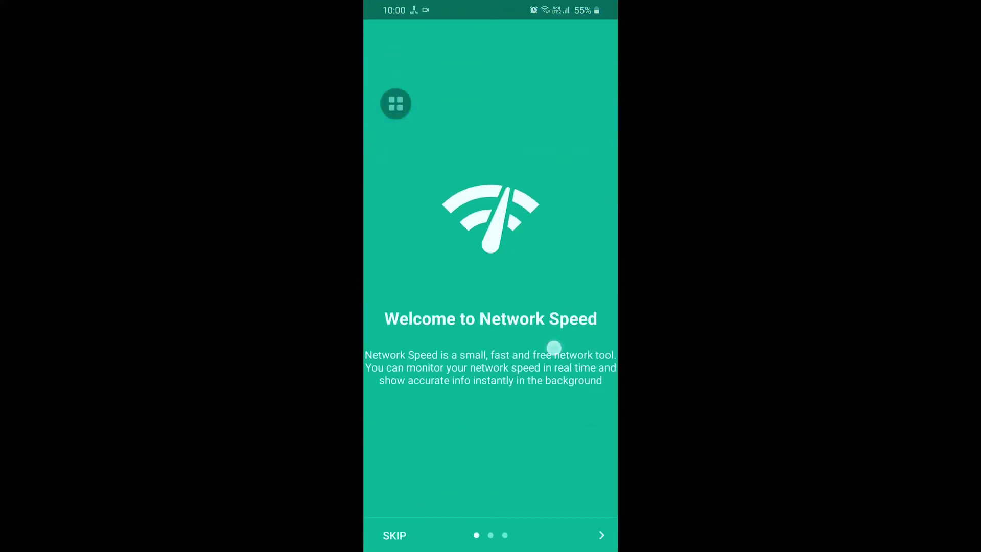
# Swipe through the onboarding pages to reach the live speed dashboard.
pyautogui.moveTo(554, 347); pyautogui.dragTo(403, 397)
pyautogui.moveTo(552, 395); pyautogui.dragTo(390, 399)
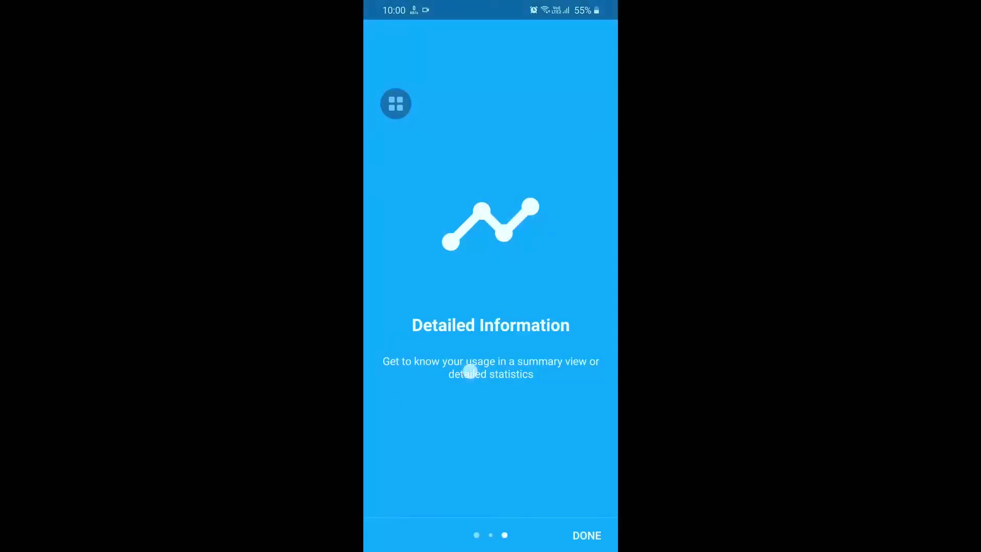
pyautogui.moveTo(470, 372); pyautogui.dragTo(399, 376)
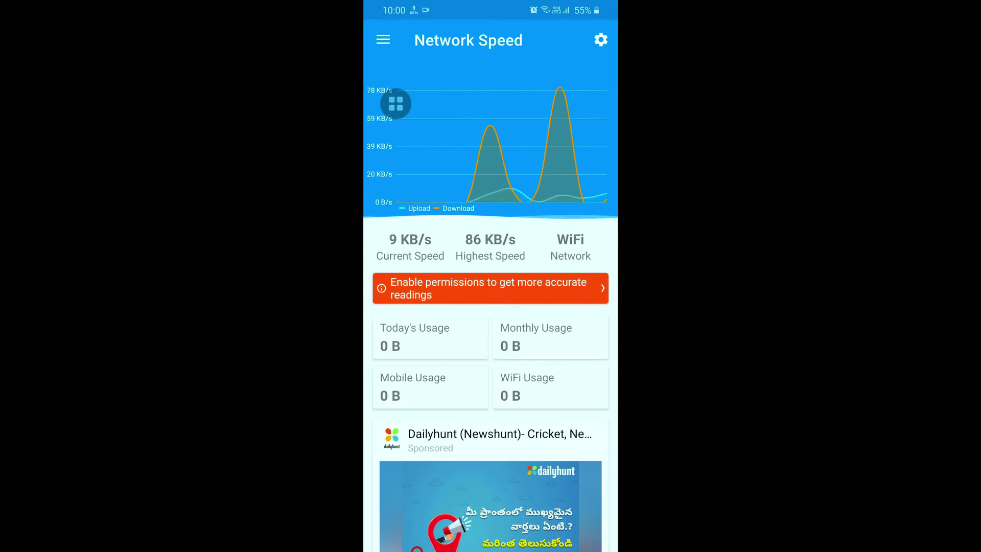
pyautogui.moveTo(490, 9); pyautogui.dragTo(491, 322)
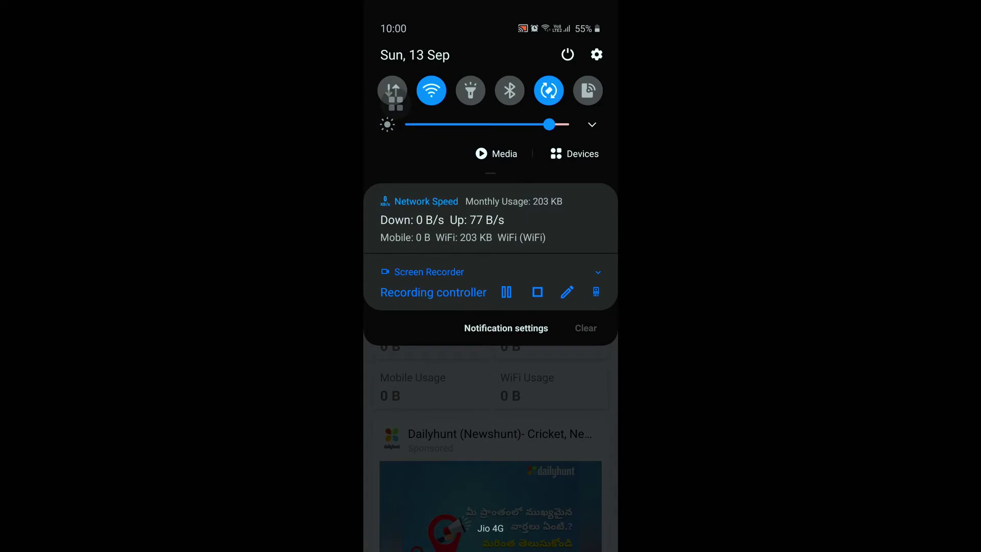
pyautogui.moveTo(539, 279); pyautogui.dragTo(538, 77)
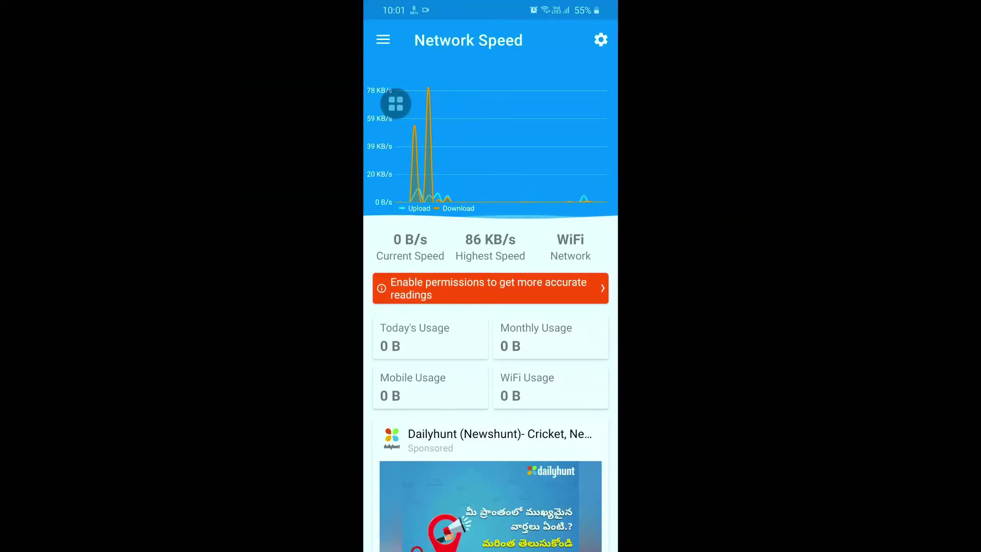
pyautogui.moveTo(490, 4); pyautogui.dragTo(490, 307)
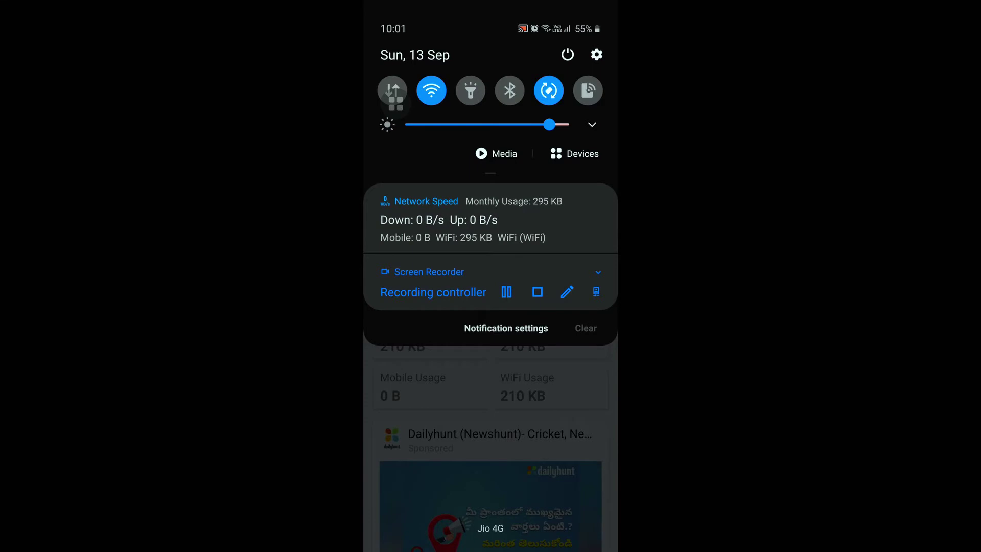
pyautogui.press('Escape')
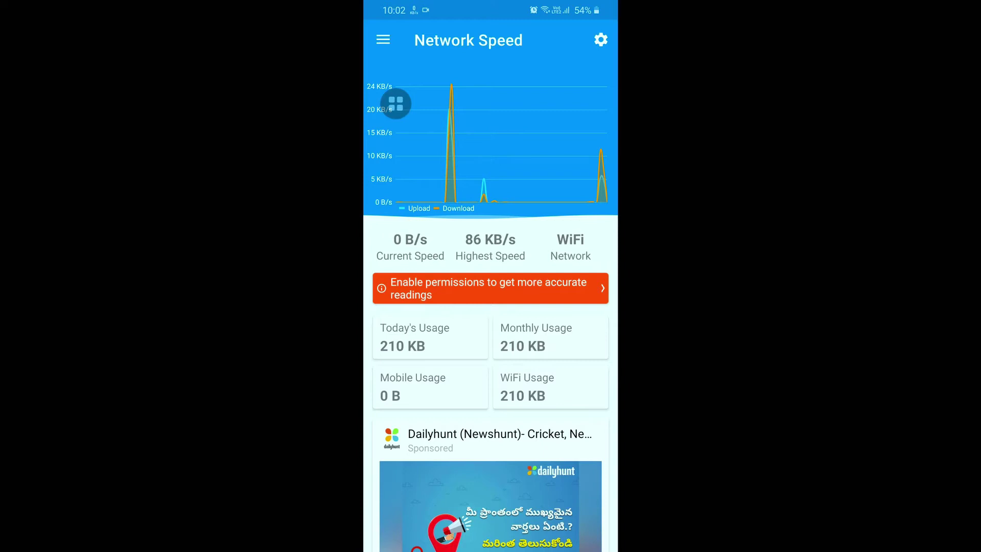
# Run a speed test from the menu (23.1 Mbps down, 2.8 Mbps up, 52 ms) and return.
pyautogui.click(383, 40)
pyautogui.moveTo(460, 346); pyautogui.dragTo(460, 303)
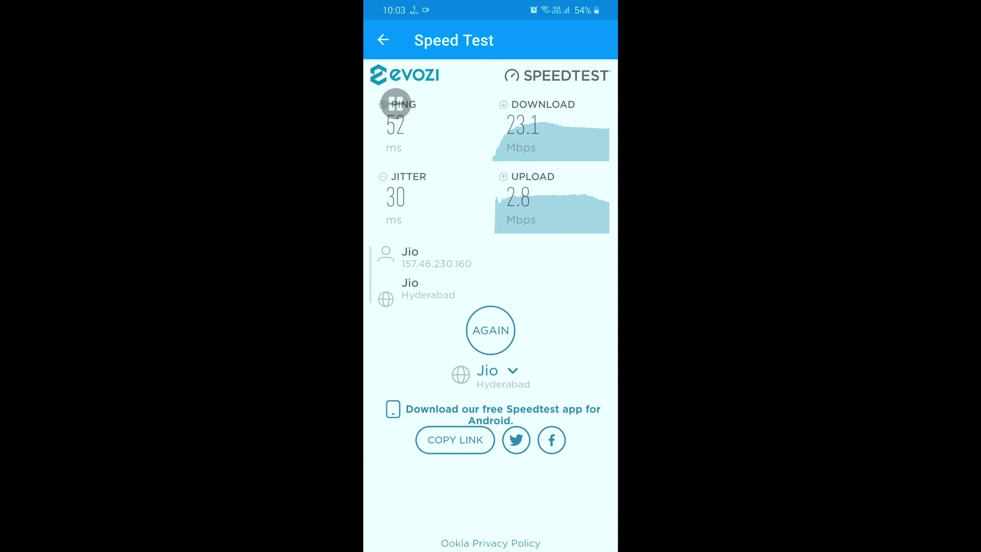
pyautogui.click(383, 41)
# View Detailed Info daily usage (56.72 MB WiFi this month) and return to the menu.
pyautogui.click(384, 37)
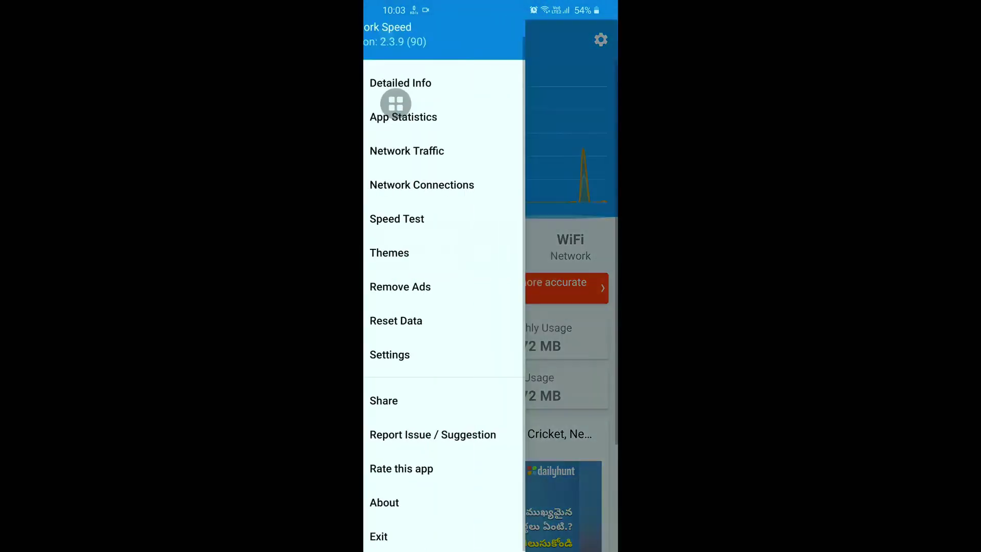
pyautogui.click(436, 84)
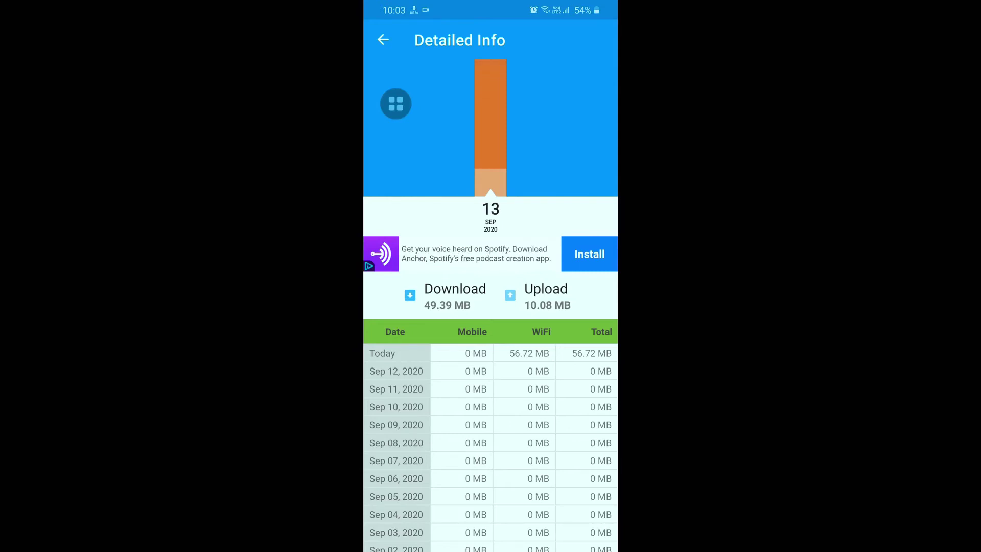
pyautogui.scroll(-5, 508, 344)
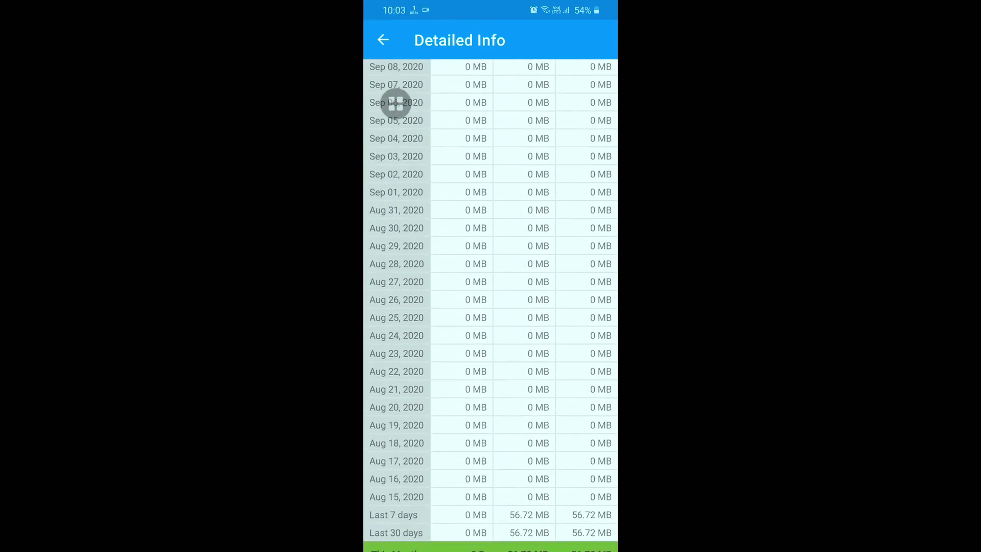
pyautogui.scroll(-1, 490, 306)
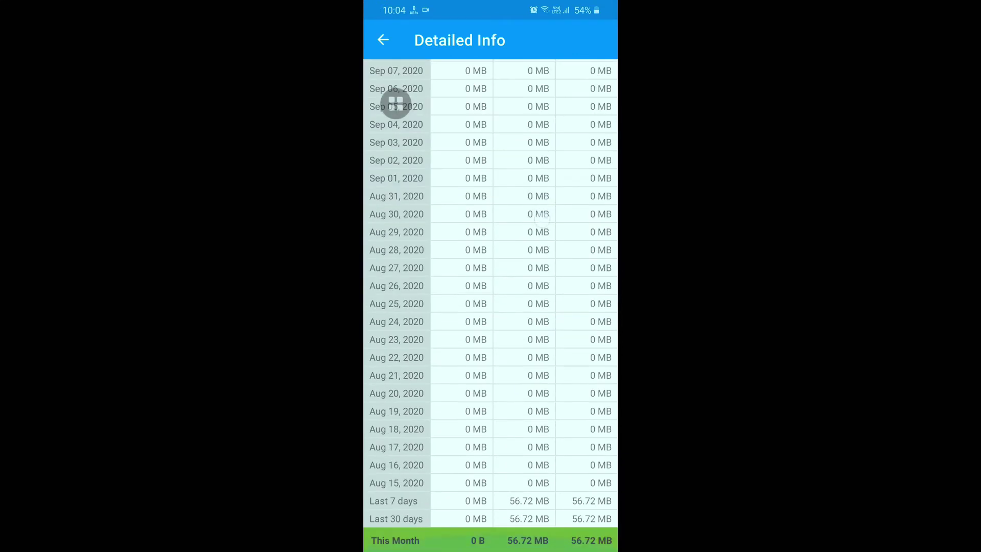
pyautogui.click(383, 40)
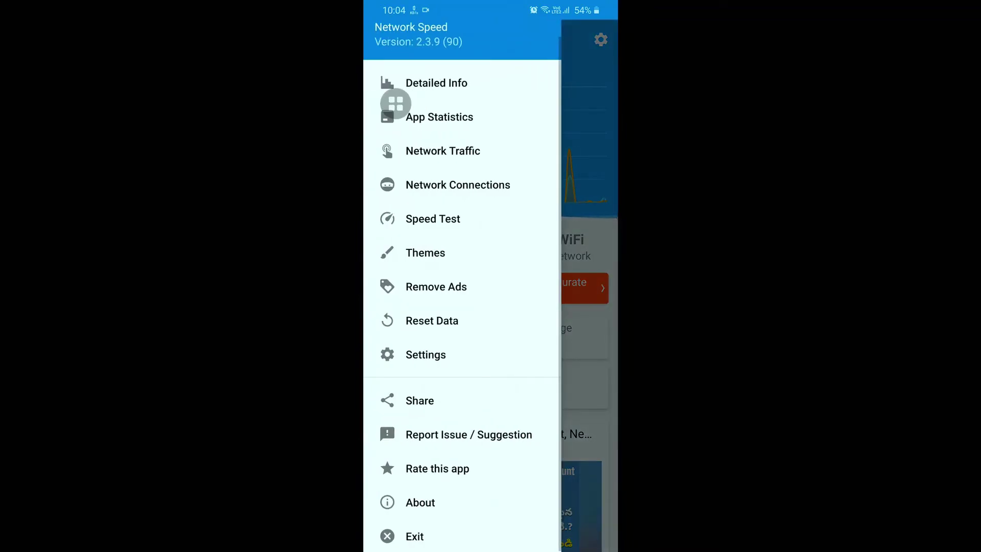
# From App Statistics, grant Read Phone State and begin granting App Usage Access.
pyautogui.click(469, 119)
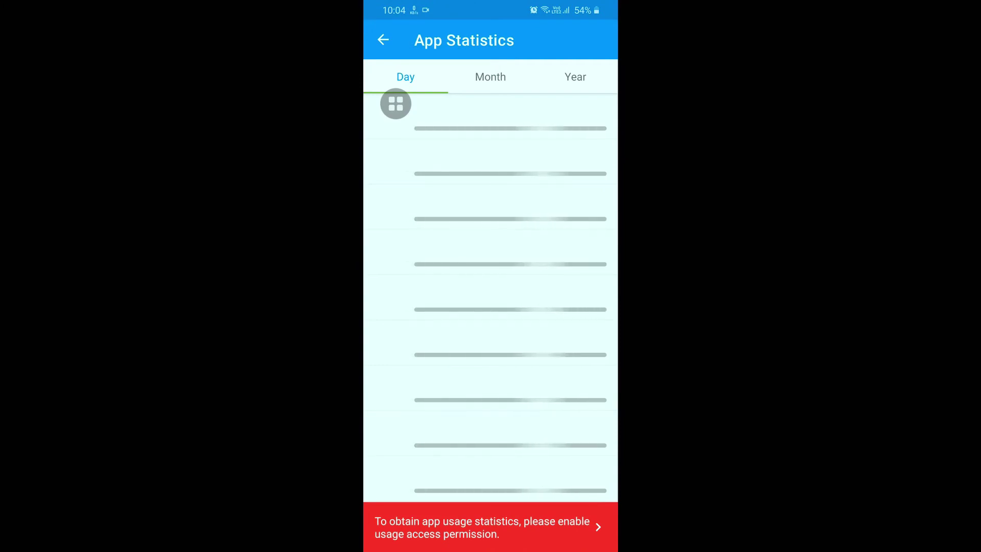
pyautogui.click(513, 527)
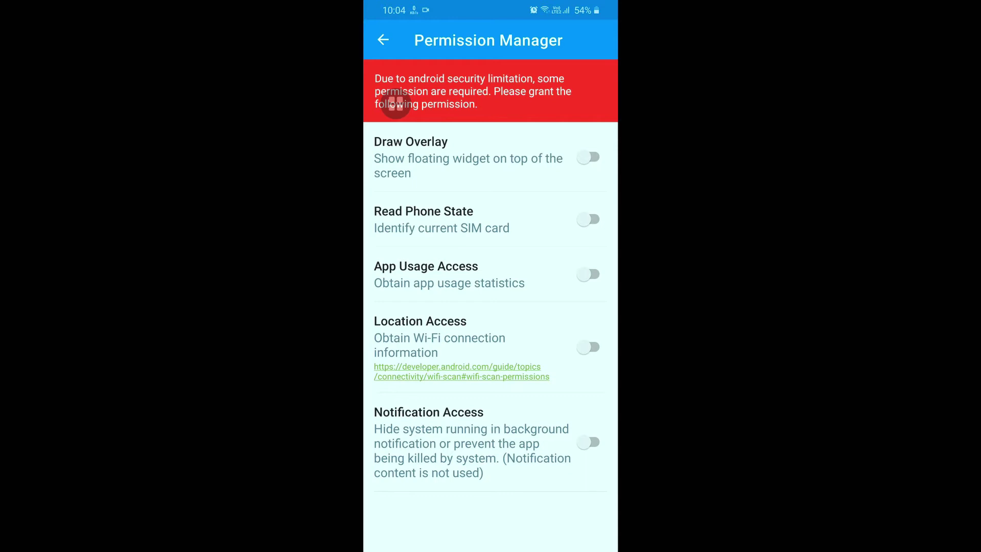
pyautogui.click(589, 219)
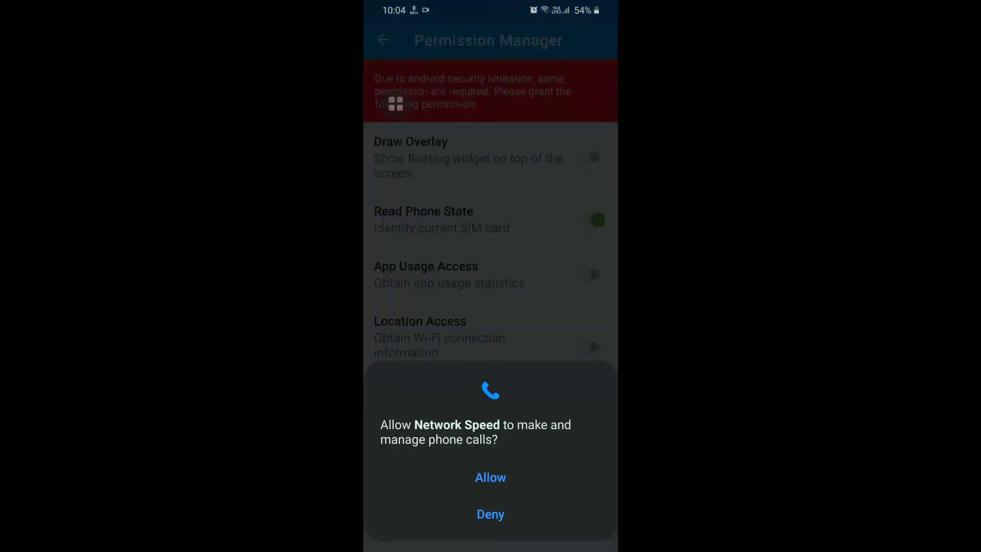
pyautogui.click(509, 469)
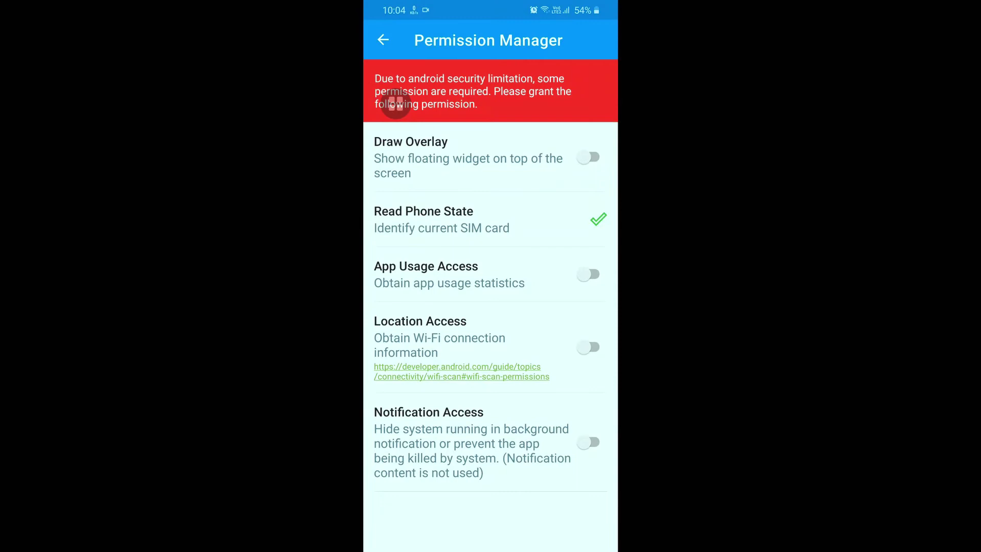
pyautogui.click(588, 275)
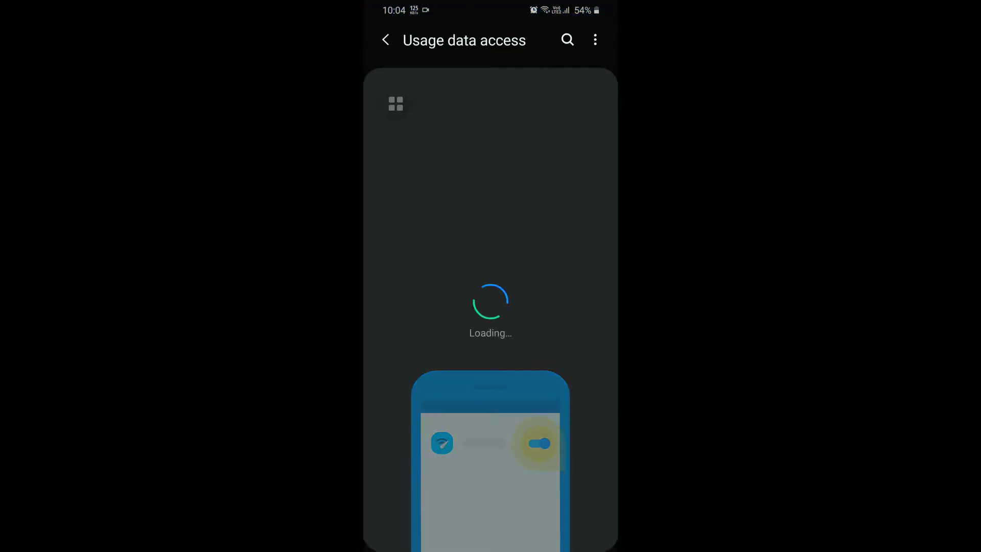
pyautogui.scroll(-3, 491, 306)
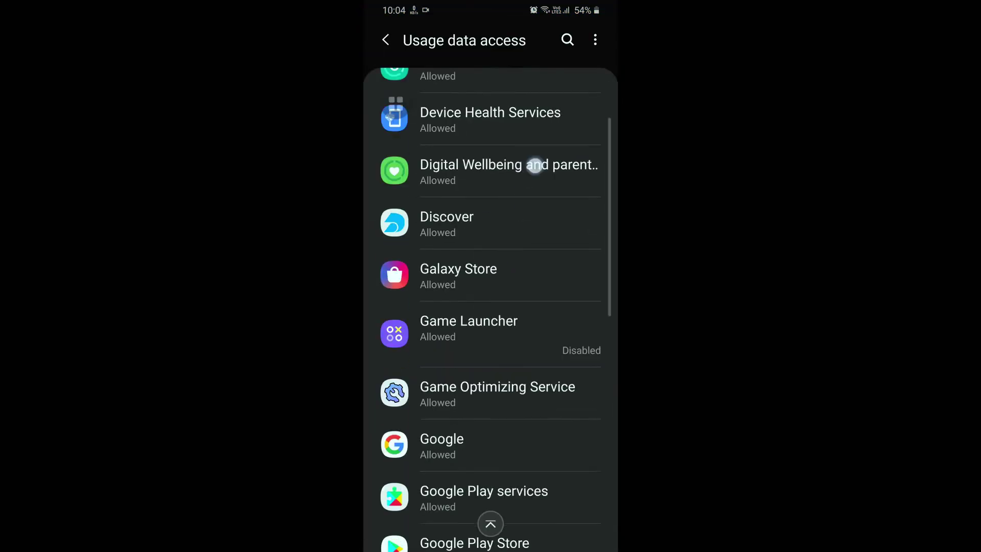
pyautogui.scroll(3, 490, 307)
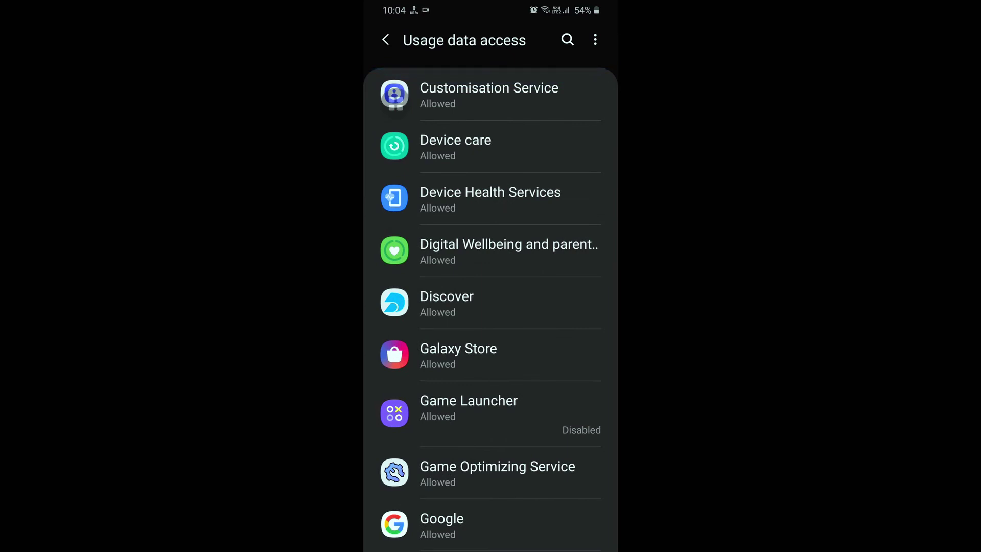
pyautogui.scroll(-10, 490, 308)
# Allow usage tracking for Network Speed in Usage data access.
pyautogui.click(521, 193)
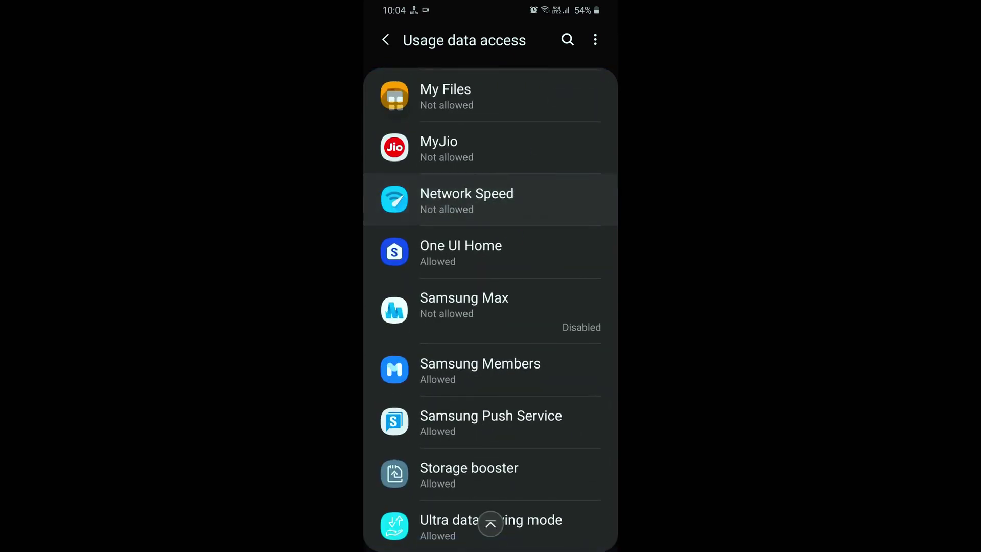
pyautogui.click(585, 139)
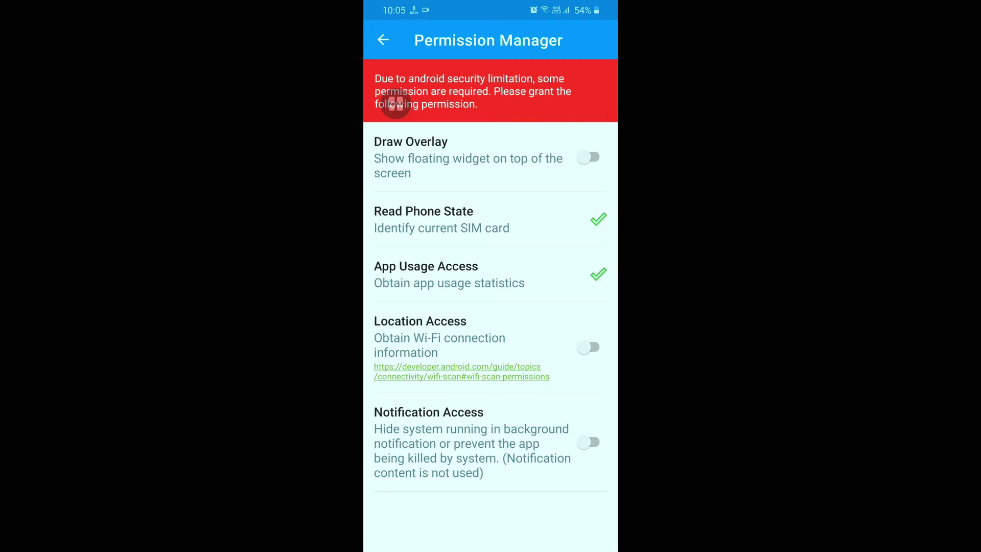
# Allow notification access for Network Speed and swipe back to the app.
pyautogui.click(589, 442)
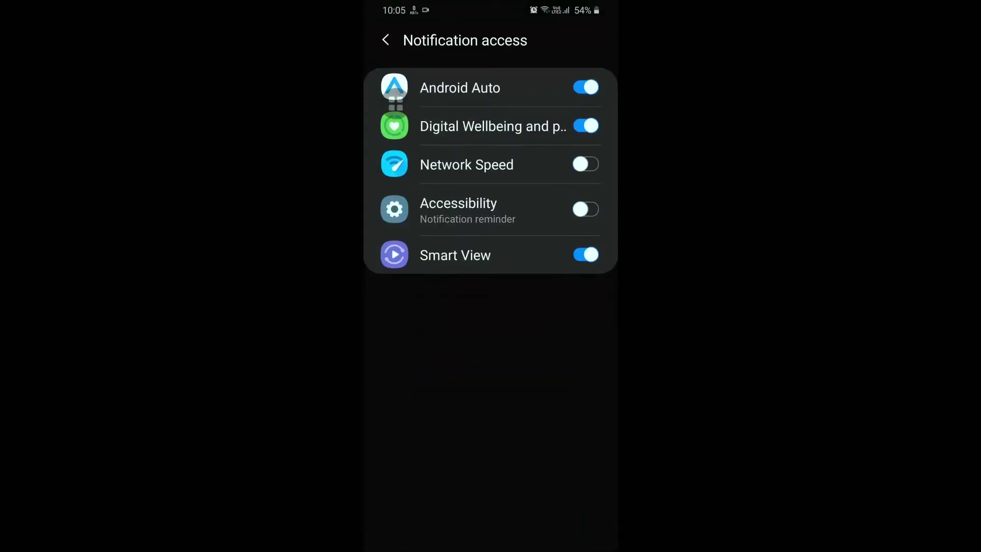
pyautogui.click(586, 164)
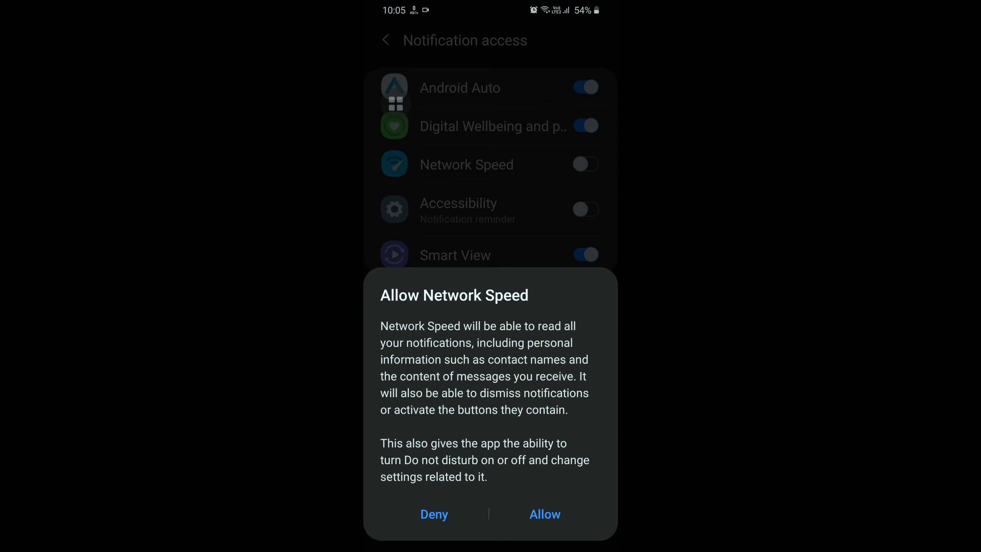
pyautogui.click(545, 514)
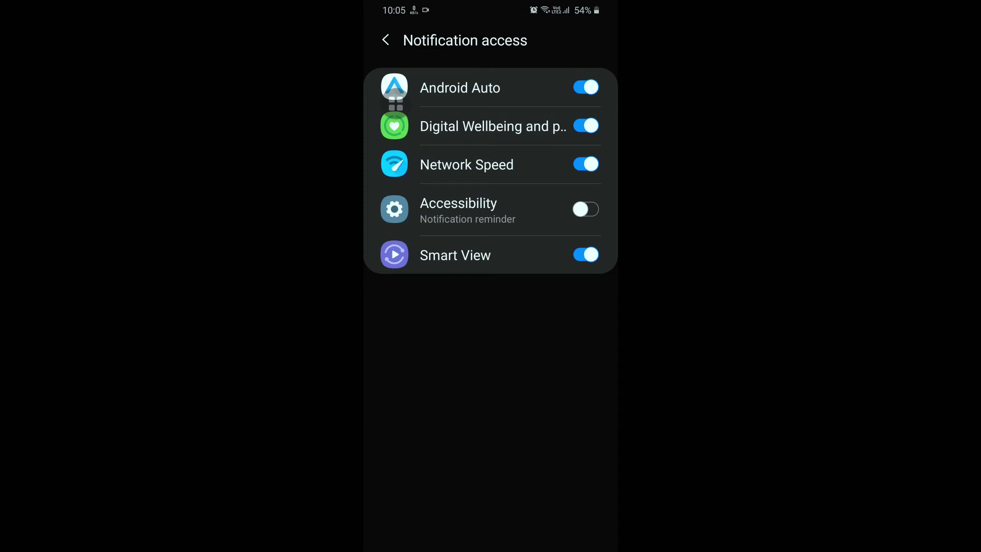
pyautogui.moveTo(613, 371); pyautogui.dragTo(519, 370)
pyautogui.click(384, 40)
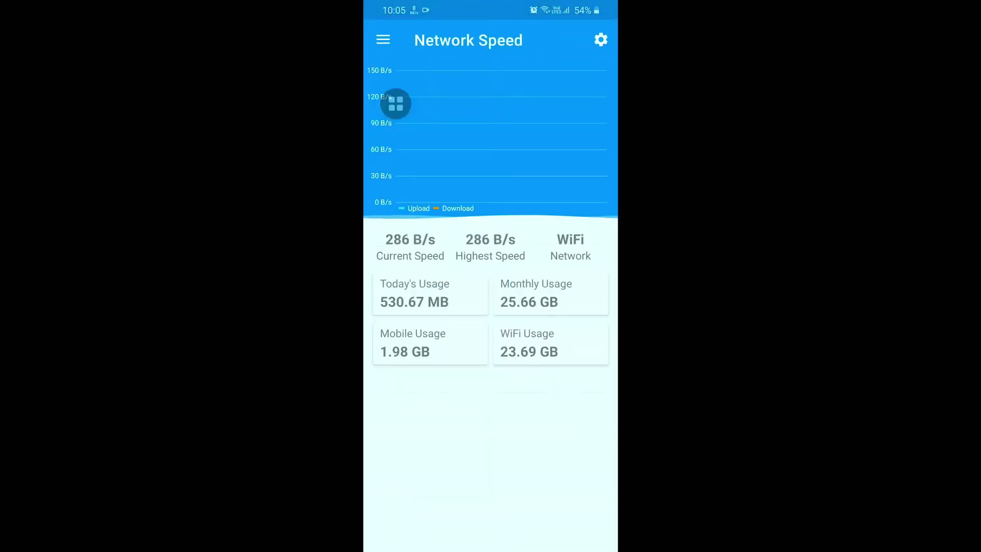
pyautogui.click(439, 155)
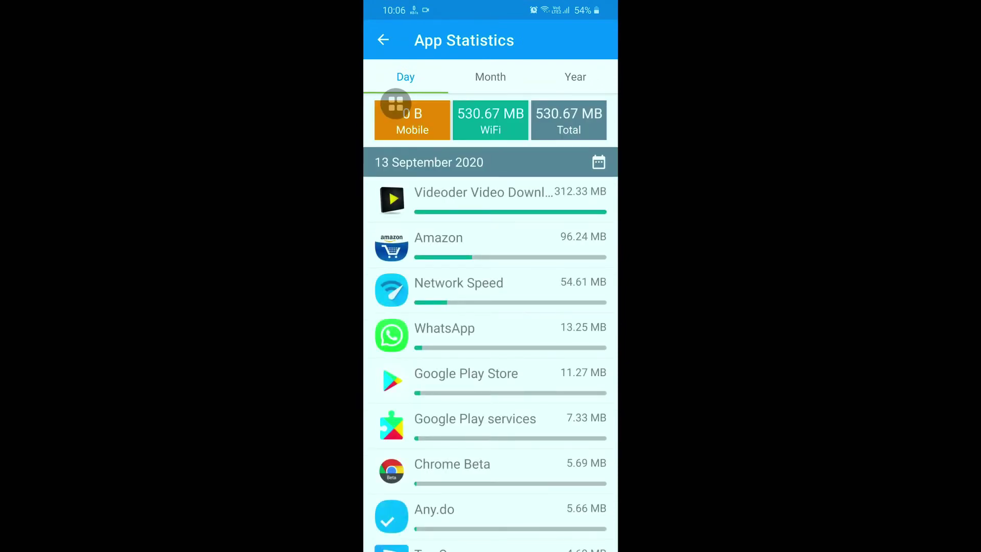
pyautogui.click(491, 77)
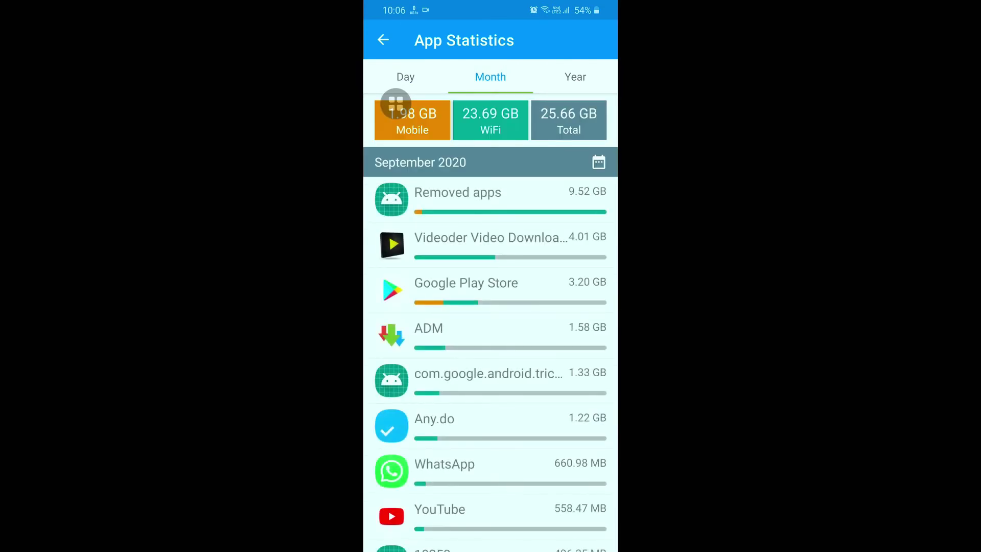
pyautogui.click(575, 77)
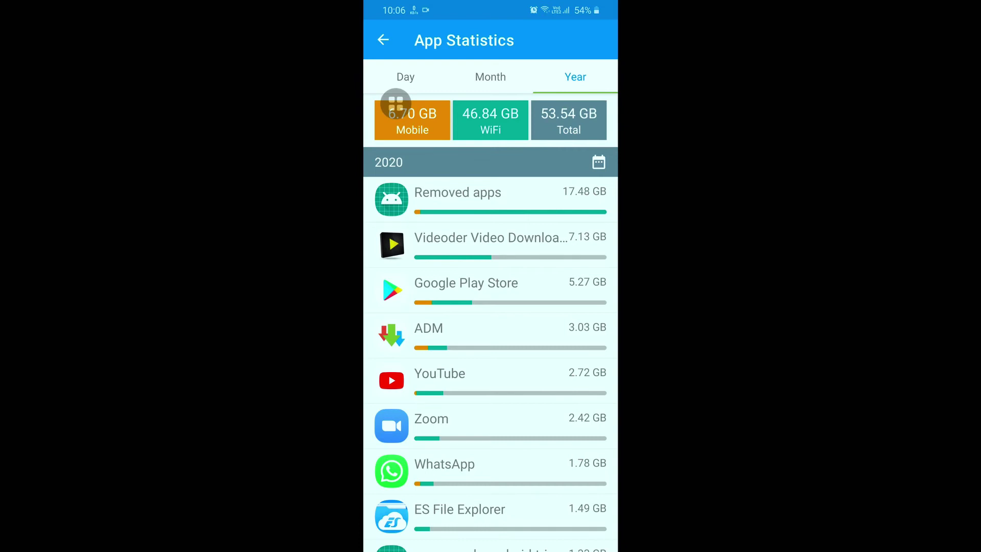
pyautogui.click(383, 41)
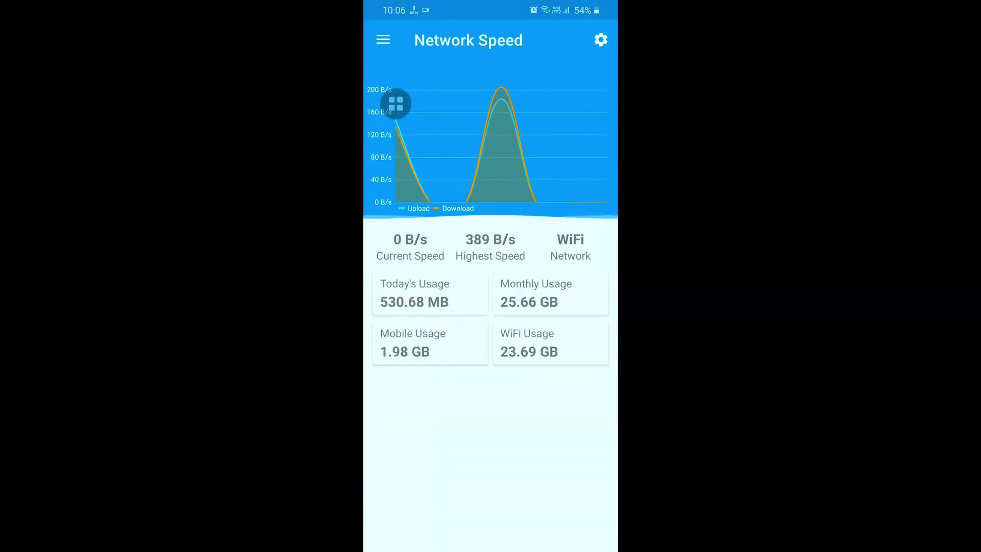
# Enable the Floating Widget with Draw Overlay permission in Settings, then go to the home screen.
pyautogui.click(383, 41)
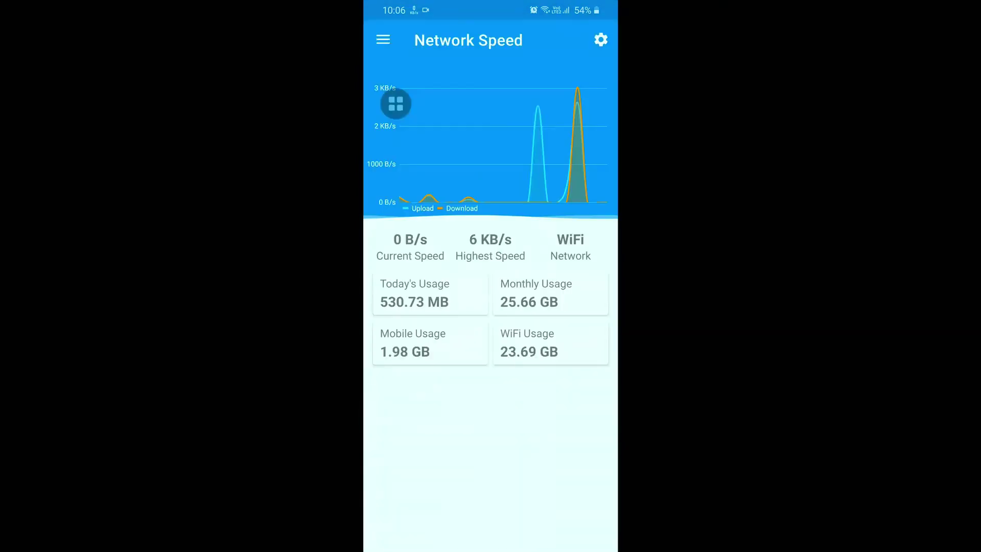
pyautogui.click(380, 47)
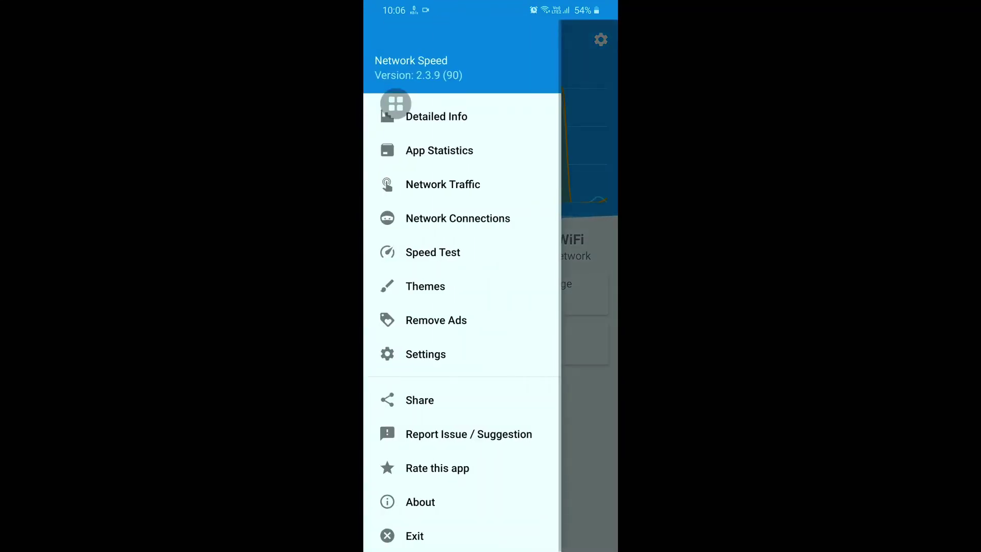
pyautogui.click(426, 354)
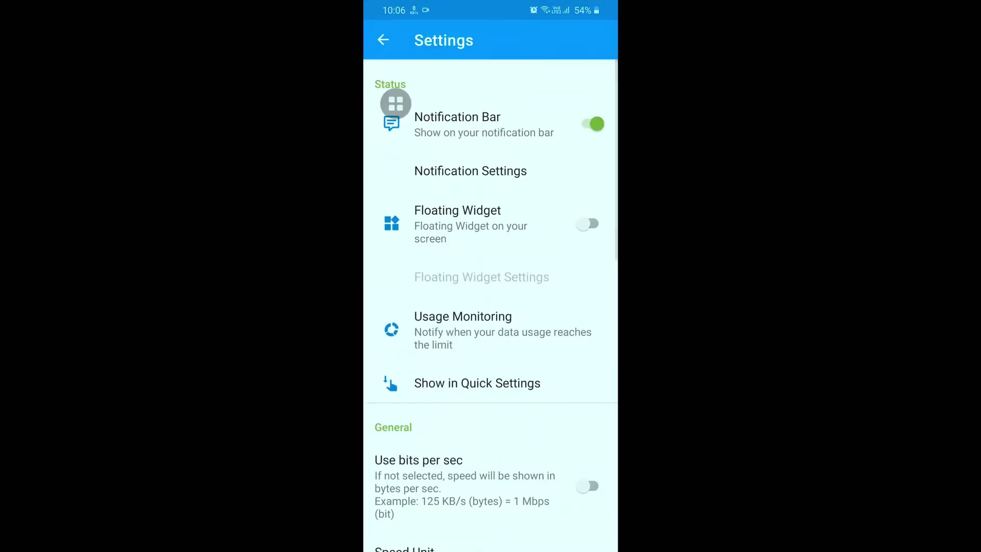
pyautogui.click(587, 224)
pyautogui.click(587, 157)
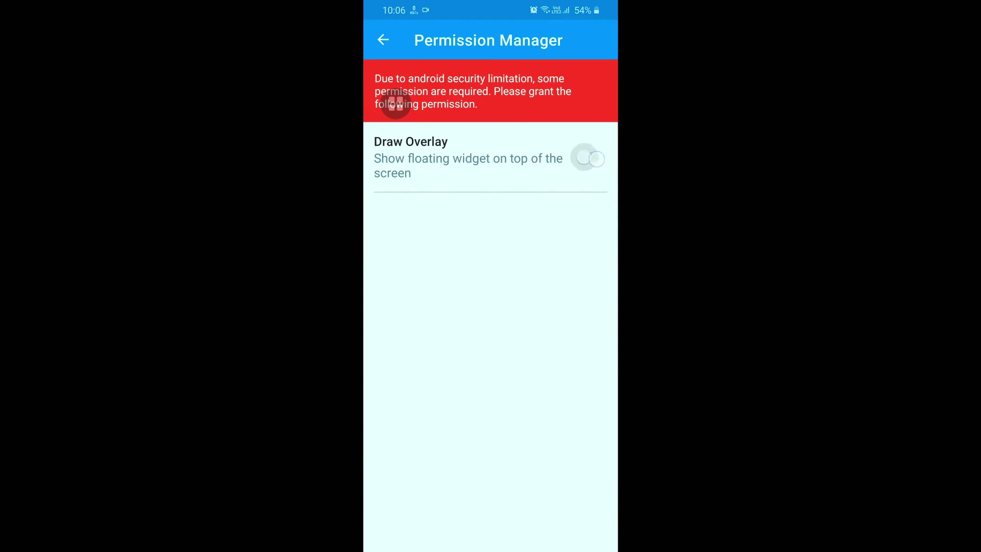
pyautogui.click(580, 137)
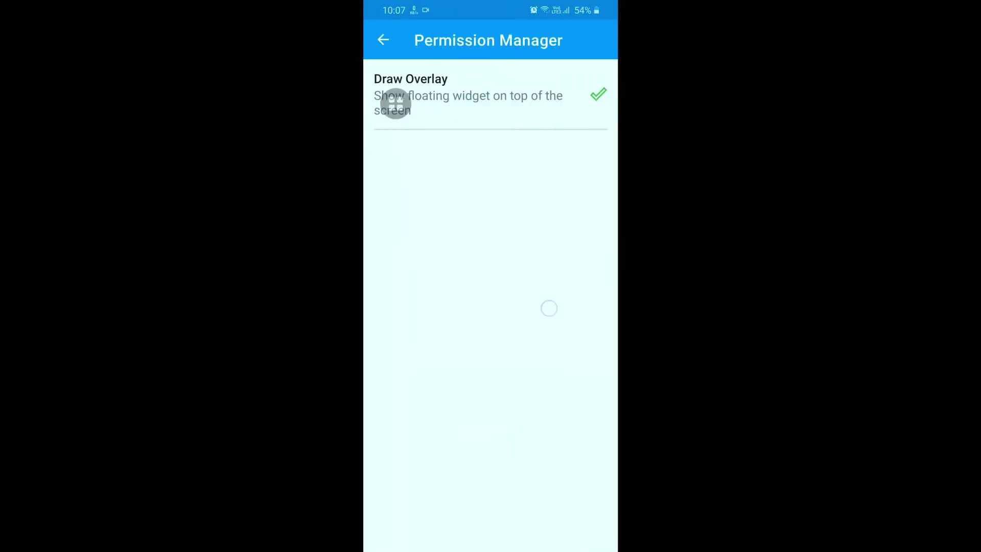
pyautogui.press('Escape')
pyautogui.press('Escape')
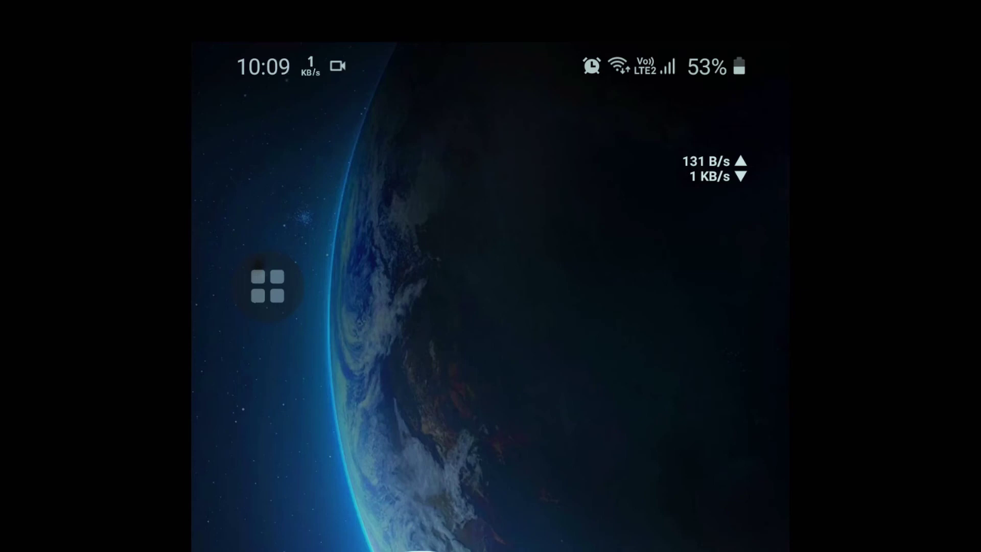
# Open the Network Traffic overlay from the notification shade, listing Google Play Store at 9 KB/s.
pyautogui.moveTo(710, 195)
pyautogui.mouseDown()
pyautogui.moveTo(583, 312)
pyautogui.moveTo(416, 434)
pyautogui.mouseUp()
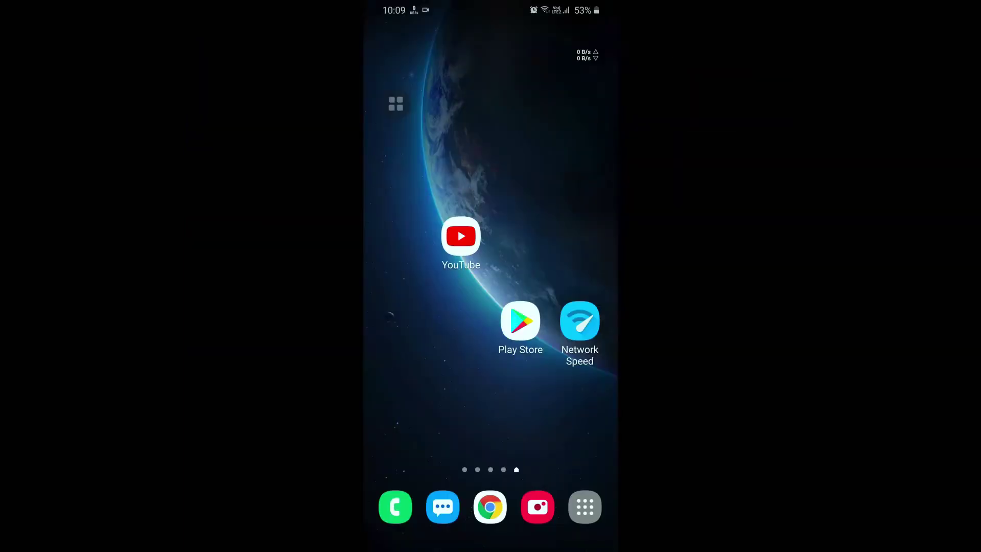
pyautogui.moveTo(545, 298); pyautogui.dragTo(545, 460)
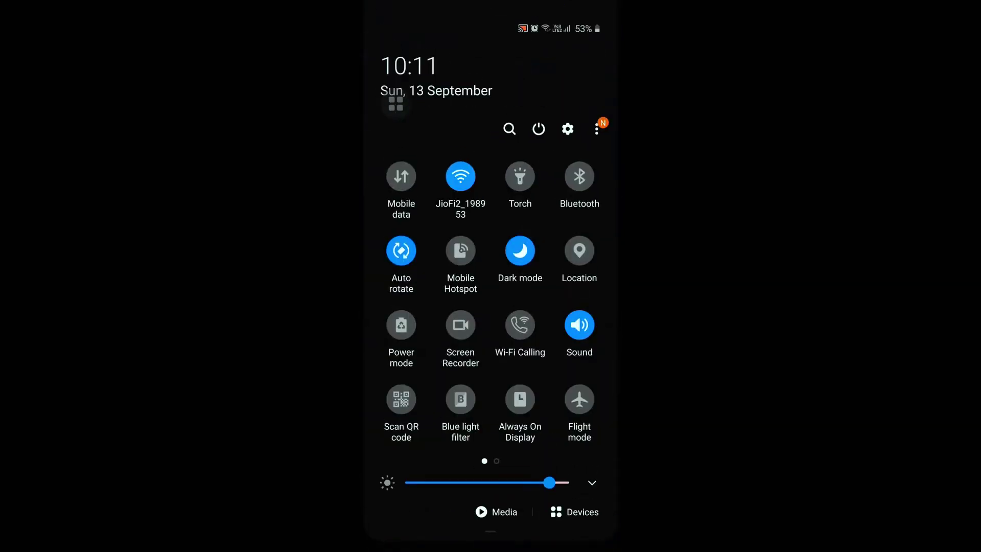
pyautogui.moveTo(534, 221); pyautogui.dragTo(534, 115)
pyautogui.click(499, 225)
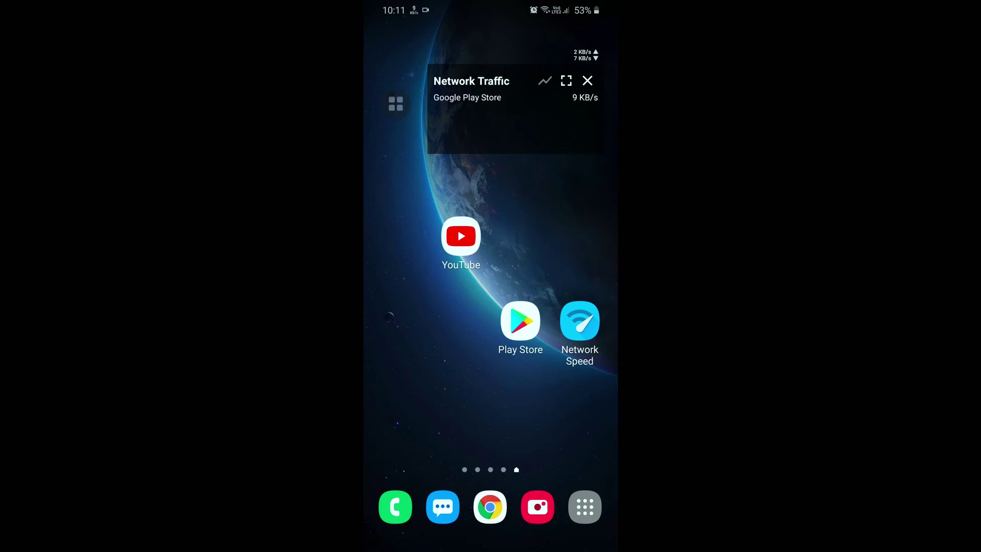
# Browse YouTube while the Network Traffic overlay reports its live speed, then return home.
pyautogui.click(461, 237)
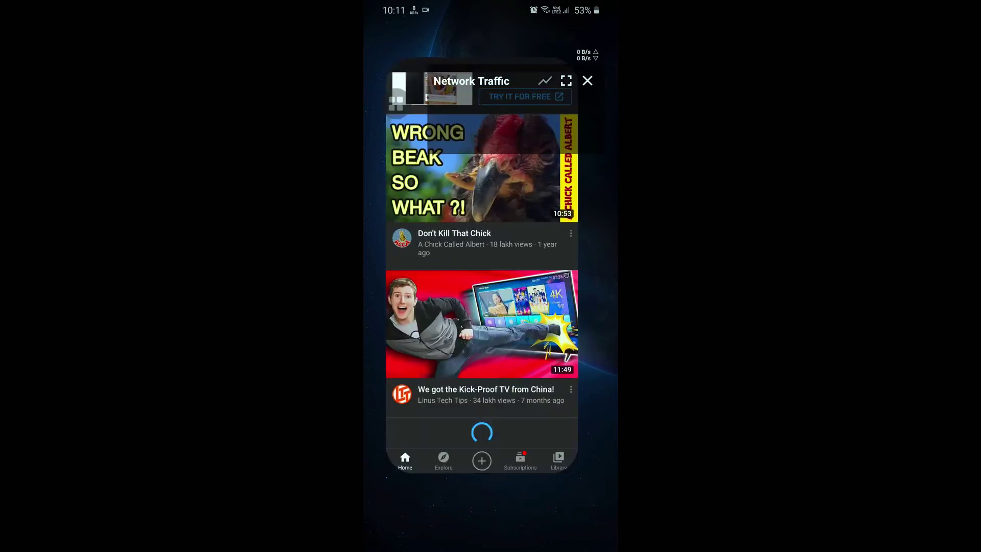
pyautogui.scroll(-5, 465, 378)
pyautogui.scroll(3, 465, 377)
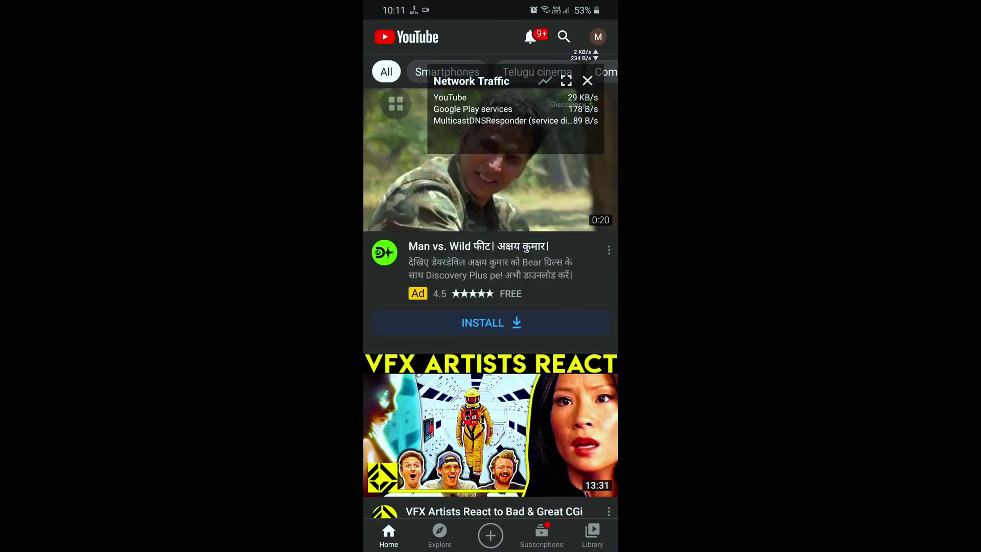
pyautogui.scroll(-3, 491, 307)
pyautogui.scroll(-2, 491, 307)
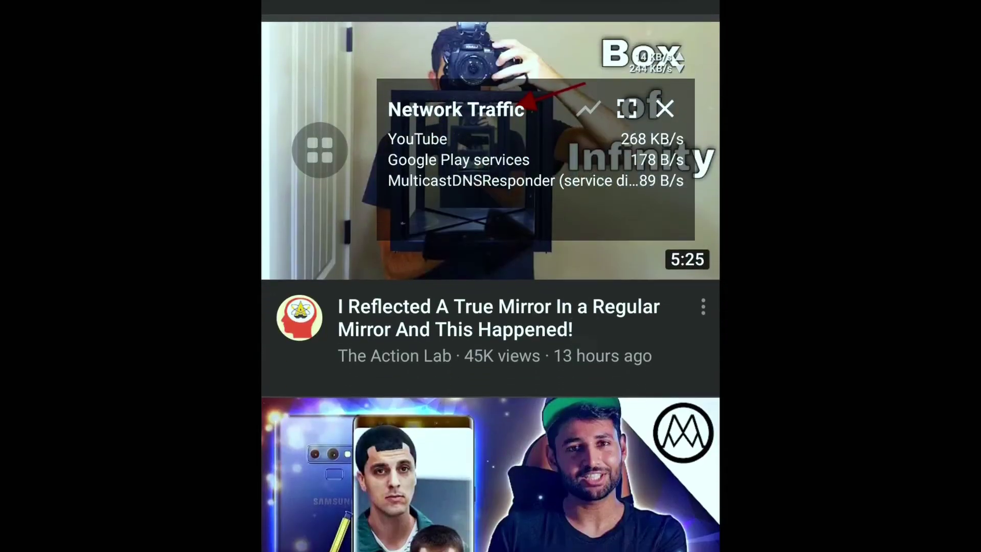
pyautogui.scroll(-10, 565, 173)
pyautogui.scroll(-5, 490, 307)
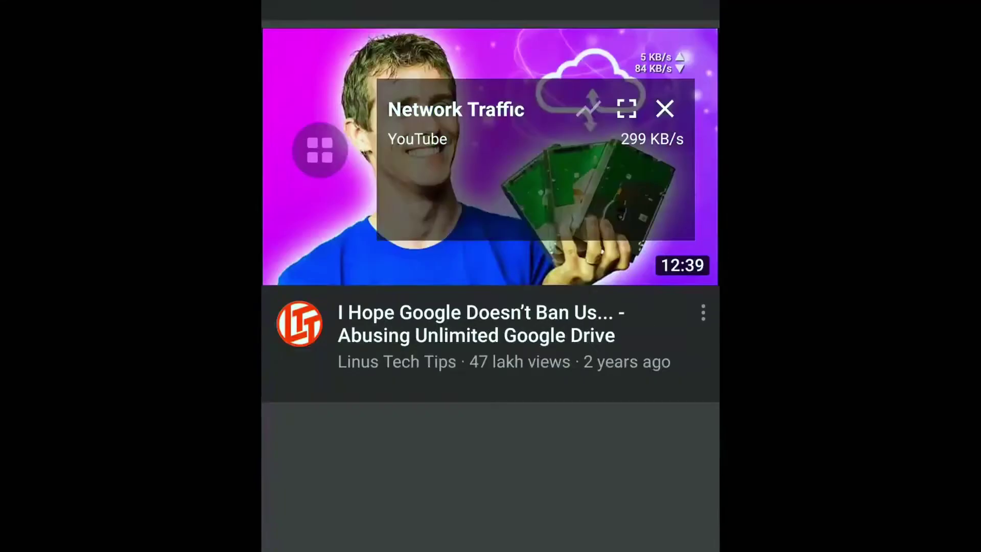
pyautogui.scroll(-5, 491, 307)
pyautogui.scroll(-5, 580, 284)
pyautogui.scroll(-5, 490, 307)
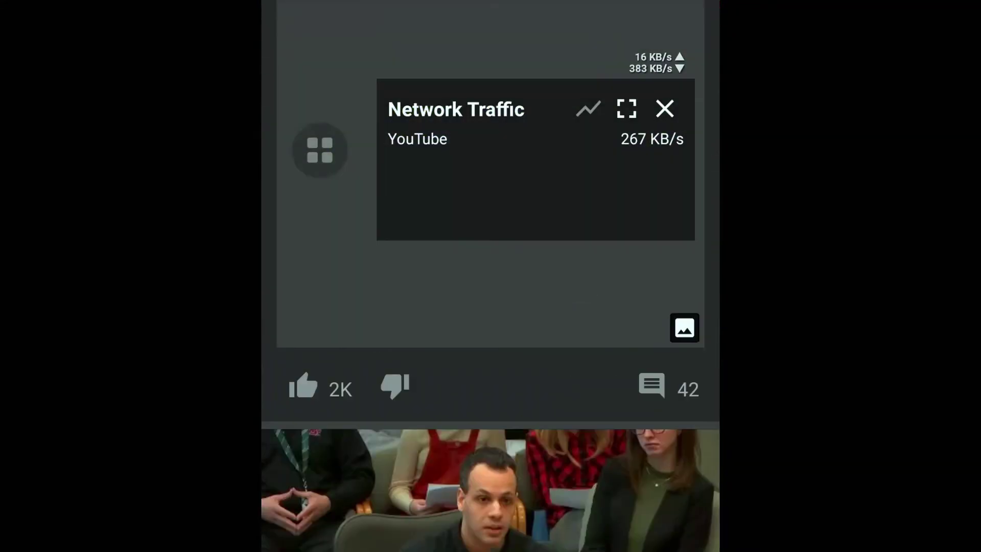
pyautogui.press('super')
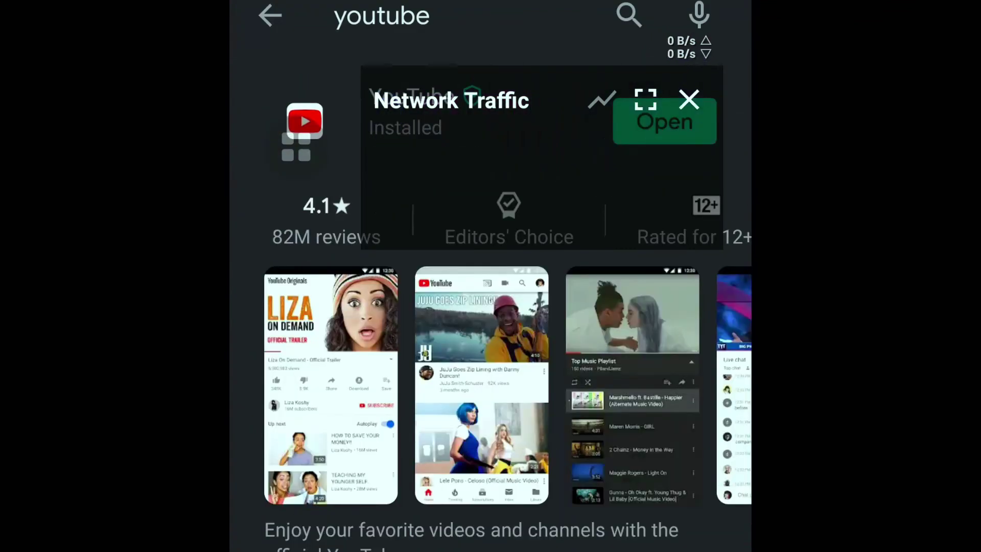
# Back out of the YouTube listing to the Play Store home while the overlay shows Play Store traffic.
pyautogui.click(269, 15)
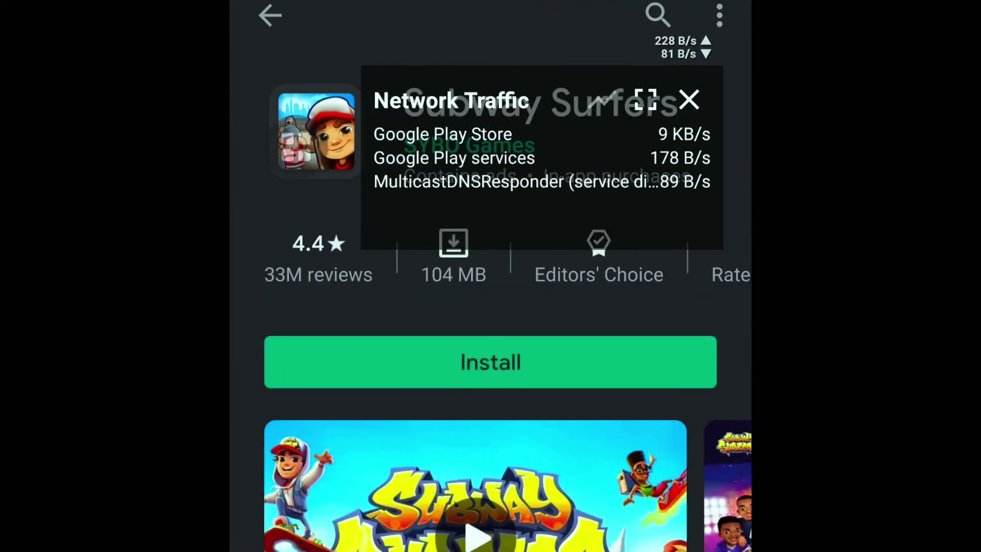
pyautogui.click(269, 15)
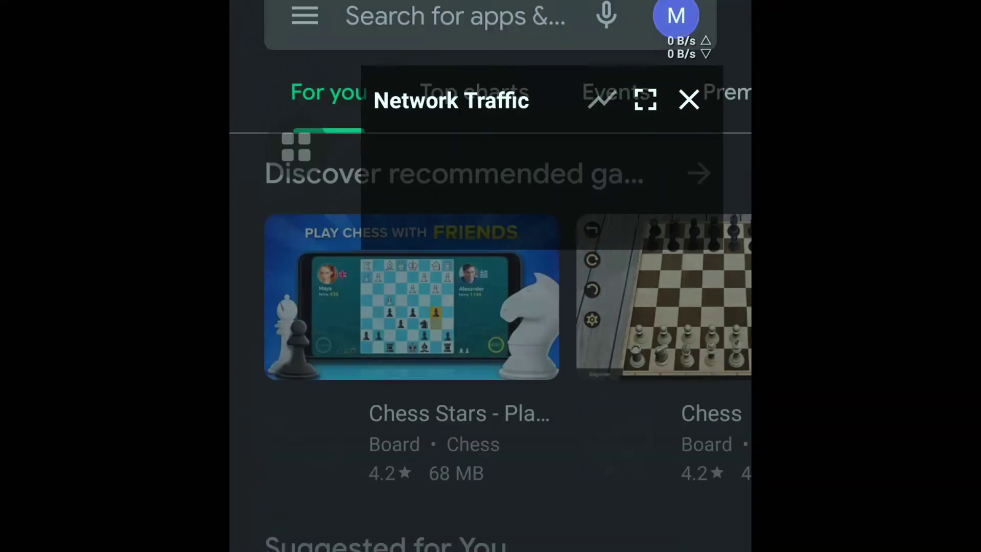
# From Recents, swipe through the cards and reopen Network Speed's dashboard (568.27 MB today).
pyautogui.hotkey('alt', 'Tab')
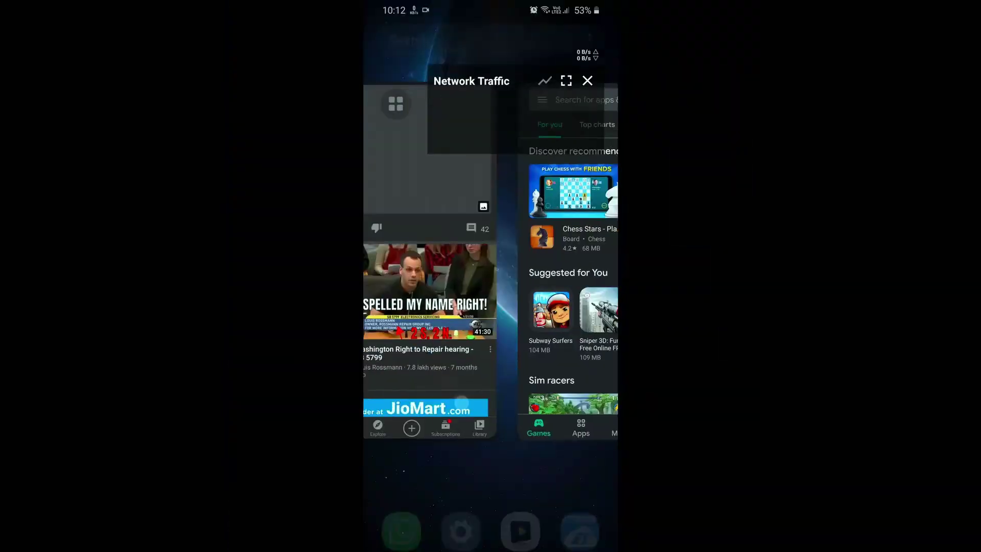
pyautogui.moveTo(545, 136); pyautogui.dragTo(606, 138)
pyautogui.moveTo(490, 230)
pyautogui.mouseDown()
pyautogui.moveTo(598, 230)
pyautogui.moveTo(597, 121)
pyautogui.mouseUp()
pyautogui.moveTo(552, 230); pyautogui.dragTo(429, 230)
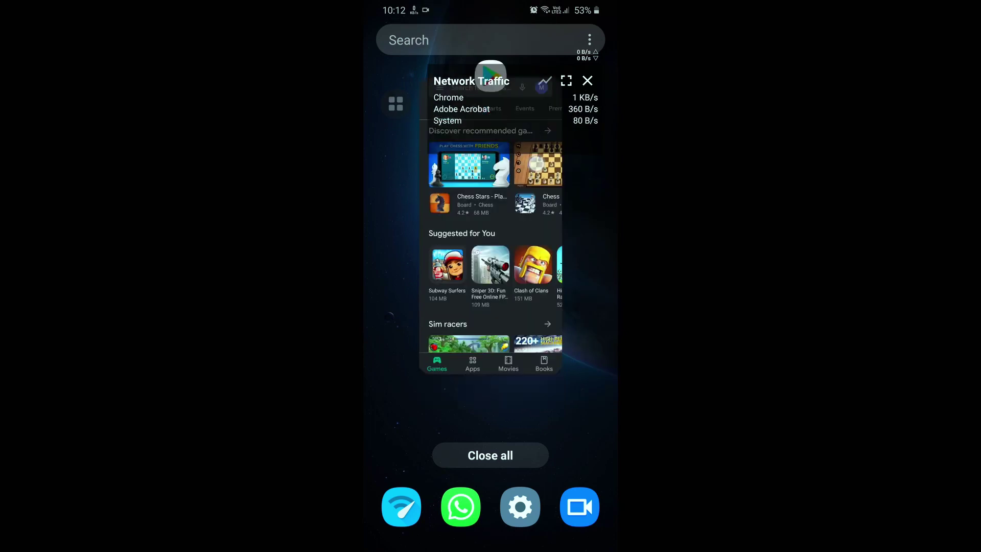
pyautogui.click(401, 506)
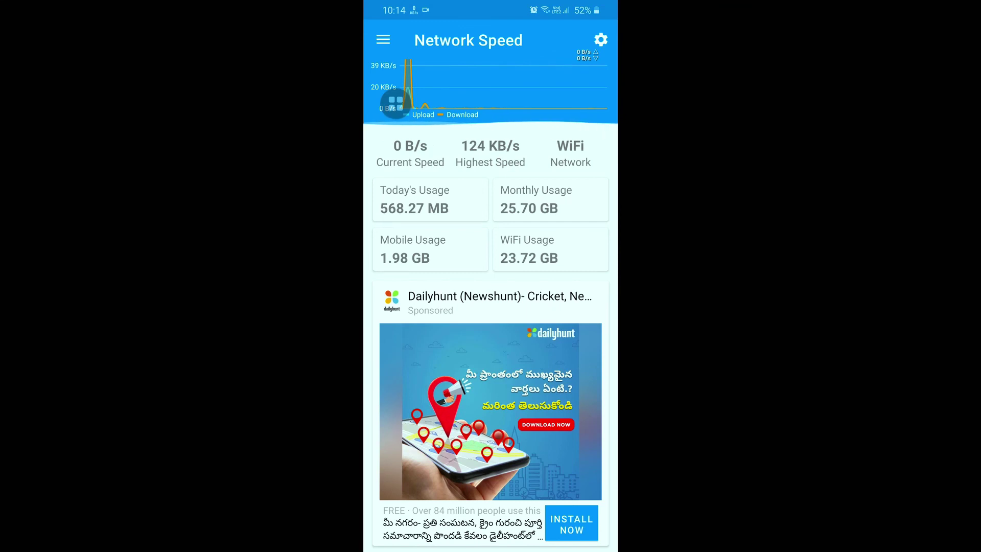
pyautogui.moveTo(490, 4); pyautogui.dragTo(491, 306)
pyautogui.moveTo(490, 460); pyautogui.dragTo(490, 76)
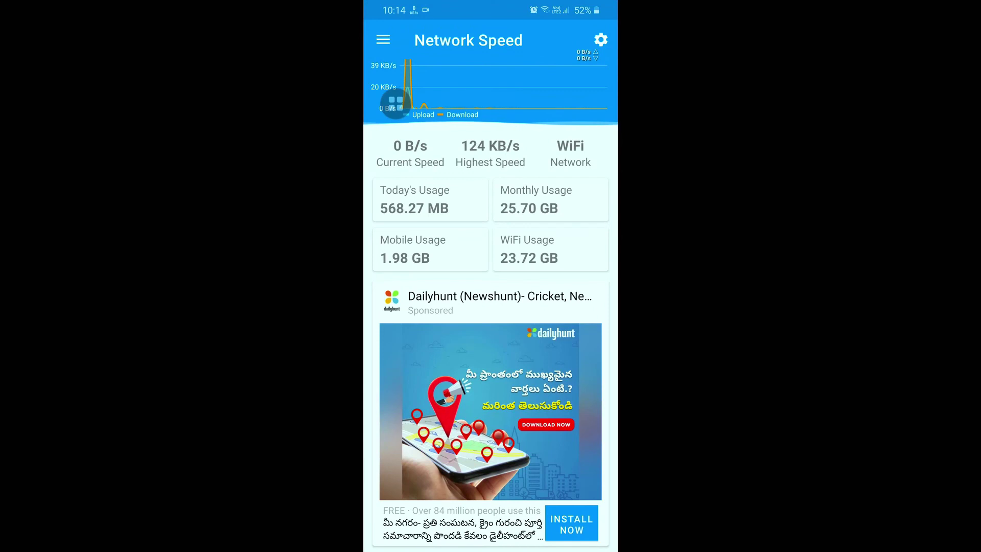